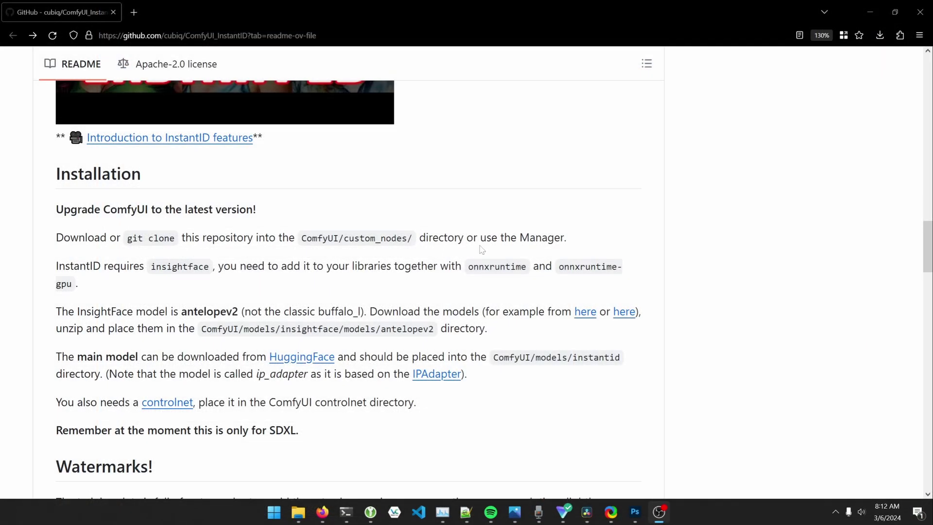
Follow the second antelopev2 model link in the InstantID readme, and download style-transfer-workflow.json from the misc-workflows repository's workflows folder.
click(624, 314)
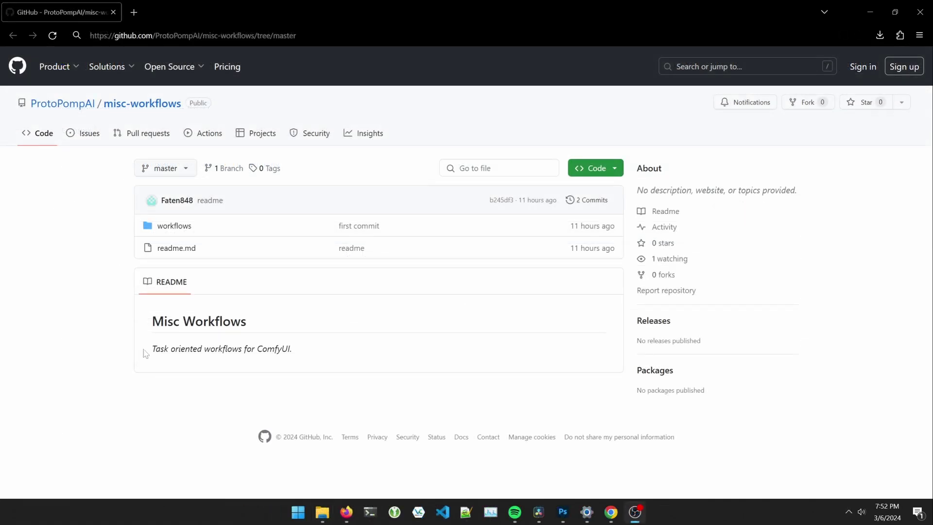
click(182, 226)
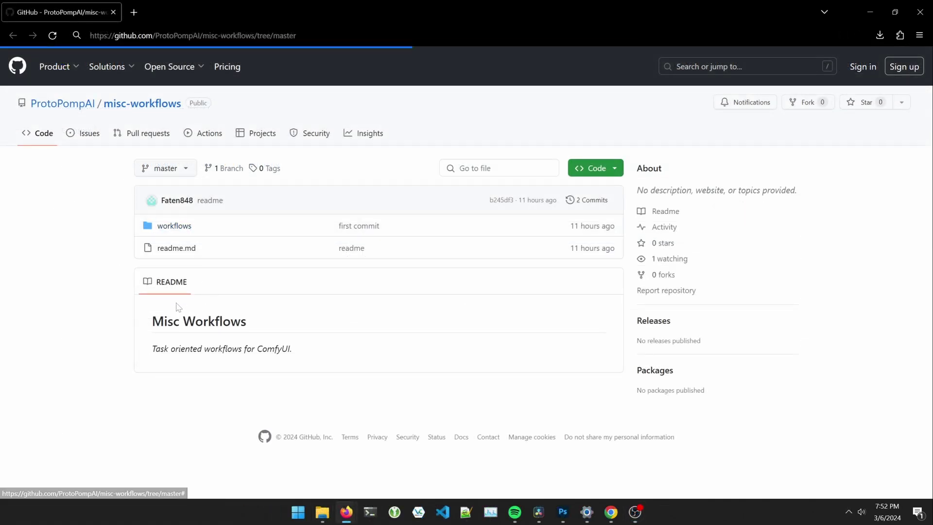
click(229, 270)
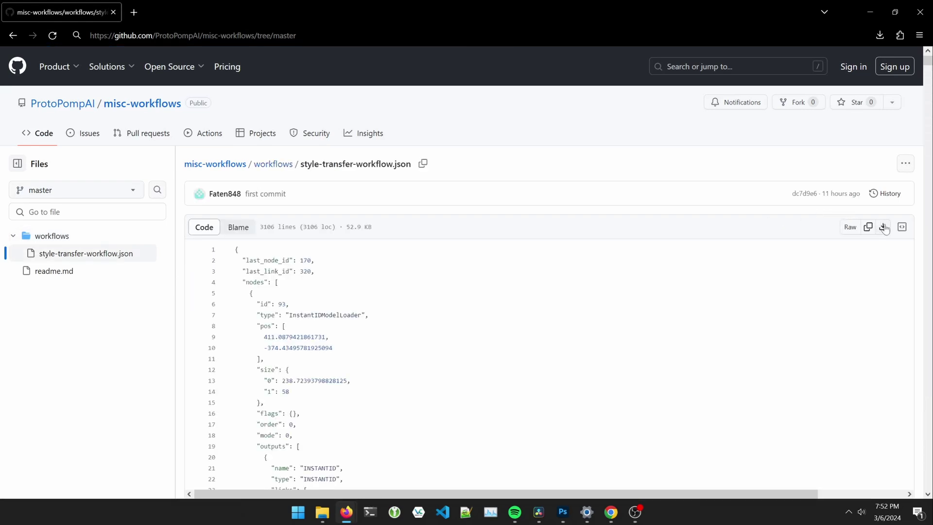
click(883, 226)
Survey the whole style transfer workflow, from the Images group through the processing groups to the sampling and preview groups.
drag(742, 469, 427, 474)
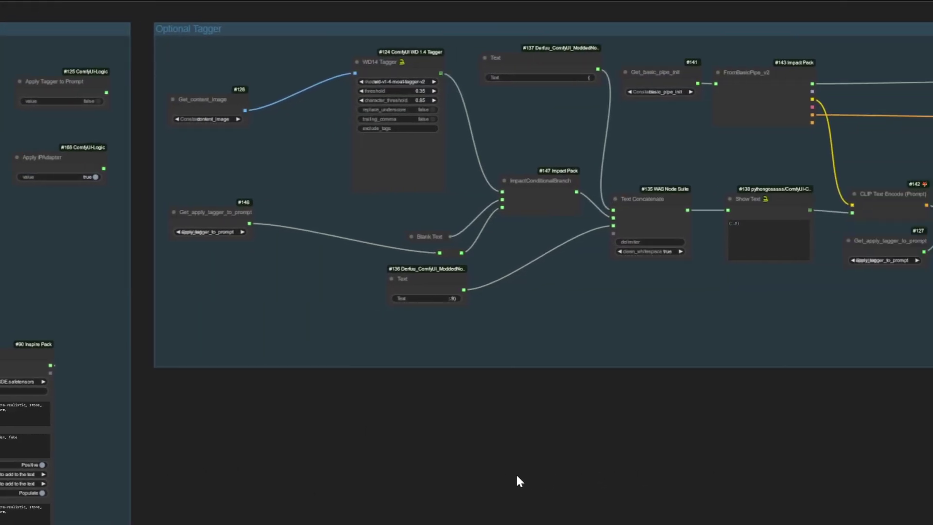
drag(773, 462, 537, 459)
drag(672, 455, 650, 453)
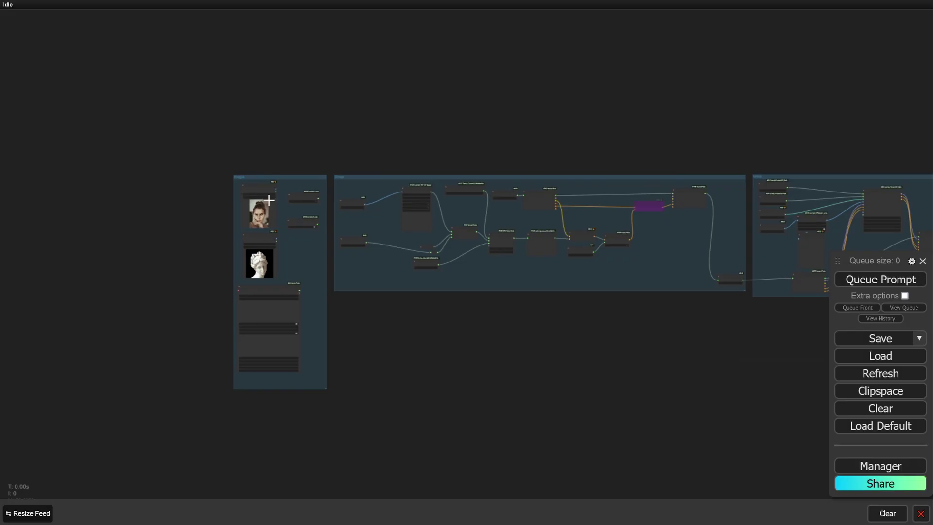
scroll(436, 339, up, 1)
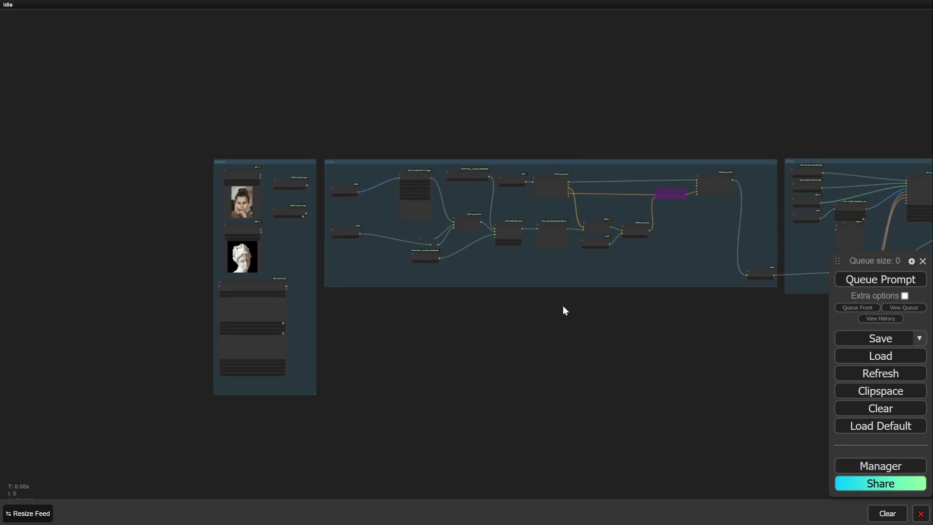
drag(692, 367, 305, 368)
drag(589, 352, 128, 361)
scroll(453, 368, down, 3)
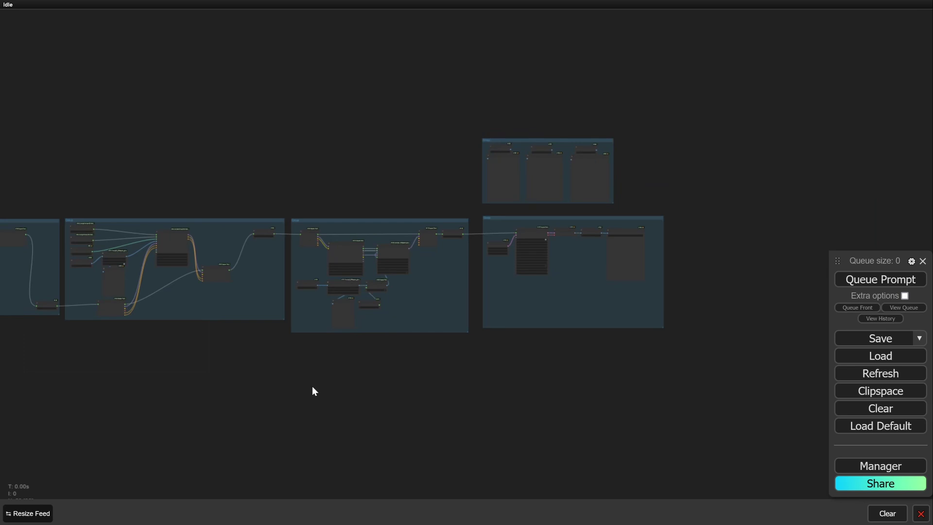
drag(312, 386, 503, 366)
scroll(369, 364, down, 3)
drag(244, 382, 414, 348)
scroll(253, 339, up, 4)
scroll(215, 318, up, 3)
drag(186, 279, 386, 341)
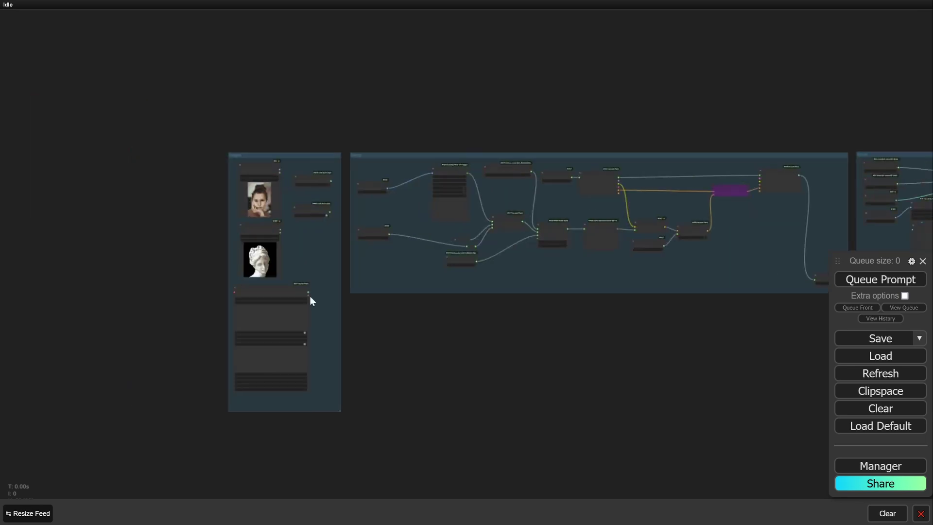
Examine the Apply Tagger to Prompt switch in the Images group and the WD14 Tagger group it controls.
scroll(263, 238, up, 6)
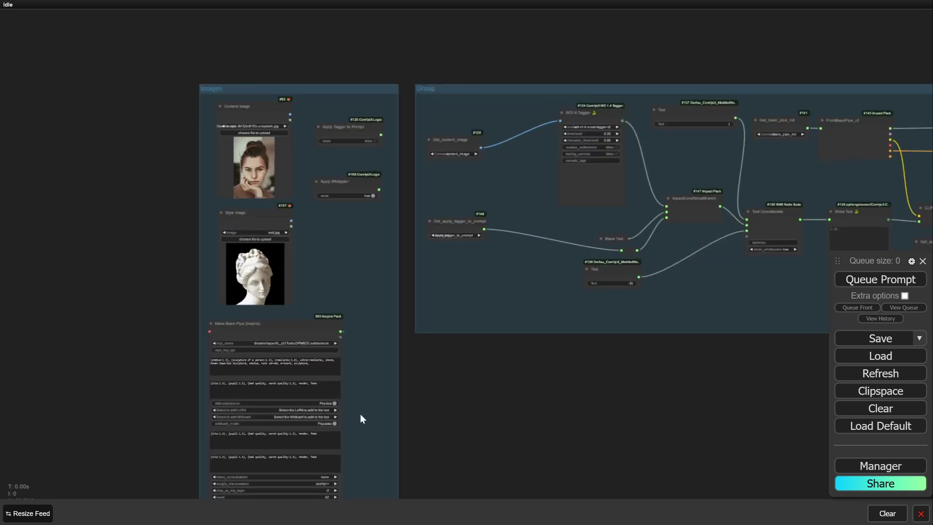
drag(633, 389, 430, 371)
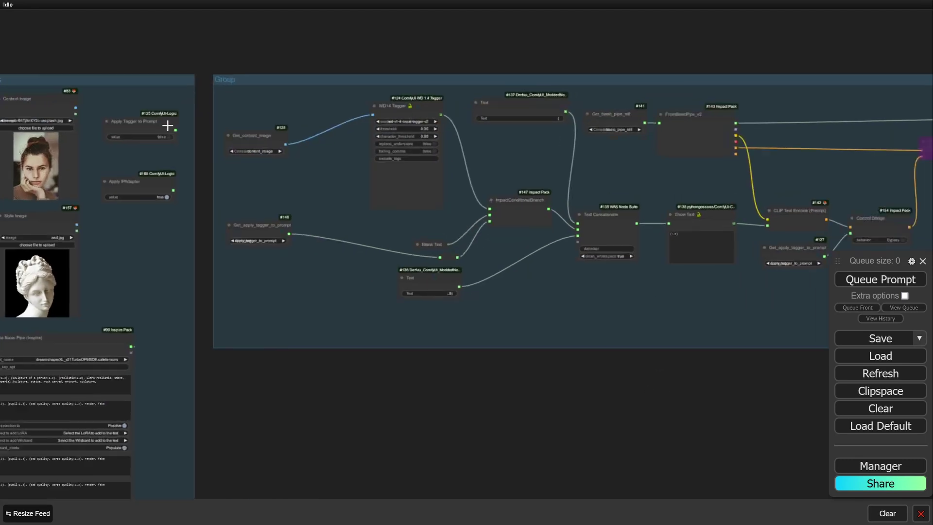
scroll(151, 123, up, 8)
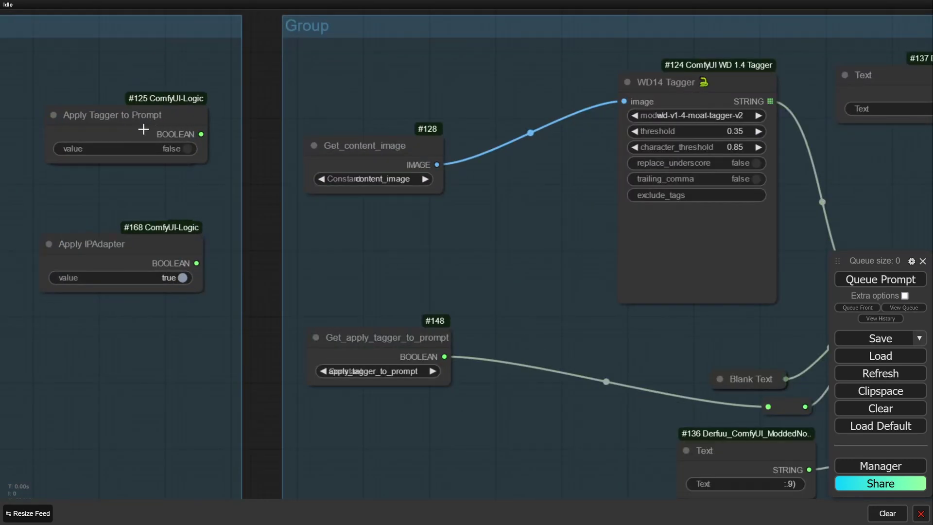
scroll(143, 128, down, 8)
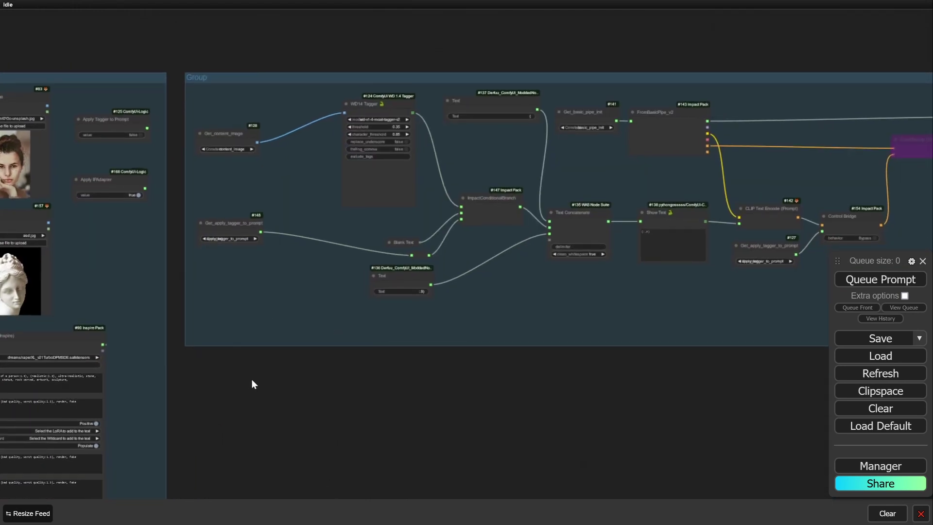
drag(248, 398, 336, 400)
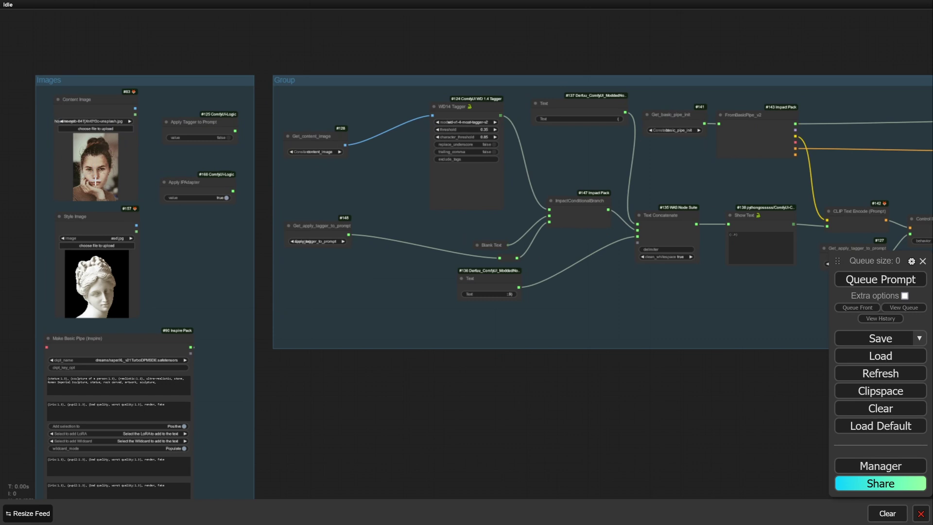
drag(608, 377, 391, 376)
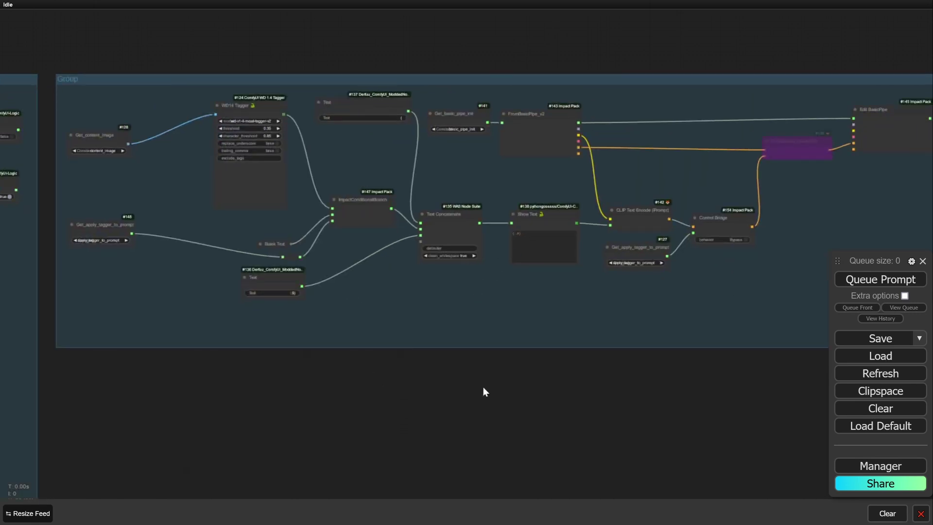
scroll(497, 385, right, 15)
drag(154, 407, 582, 341)
drag(278, 367, 493, 359)
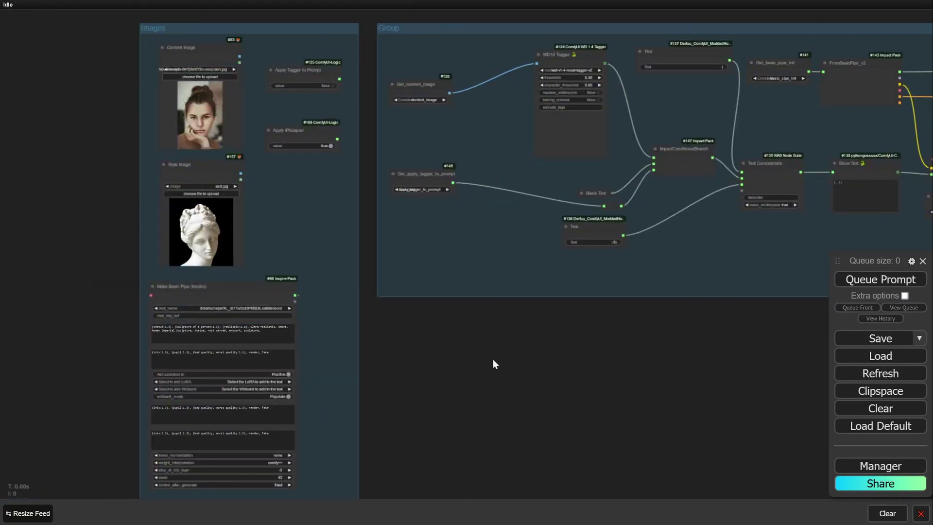
drag(563, 361, 367, 386)
drag(252, 410, 445, 316)
drag(760, 329, 668, 342)
drag(511, 295, 429, 329)
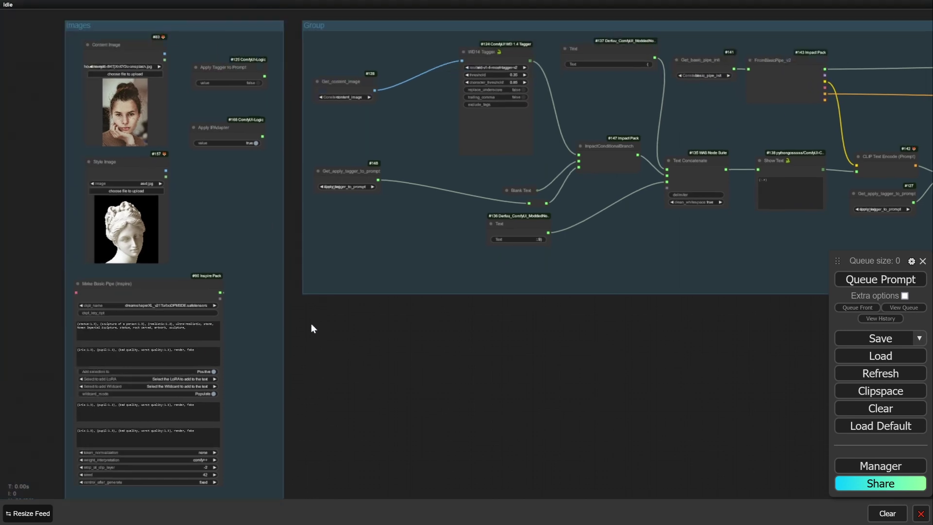
Examine the Content Image node and the InstantID group that uses the content image.
scroll(310, 324, up, 5)
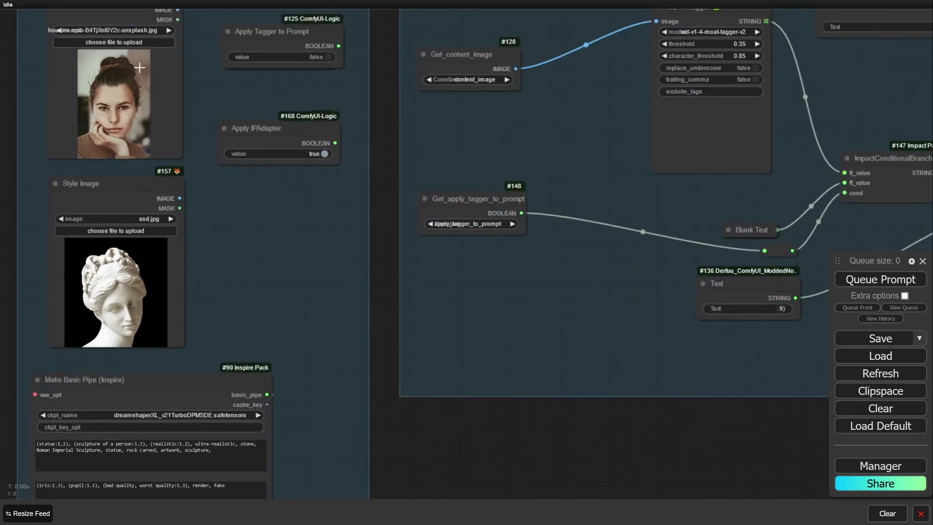
scroll(384, 209, down, 10)
scroll(368, 224, up, 4)
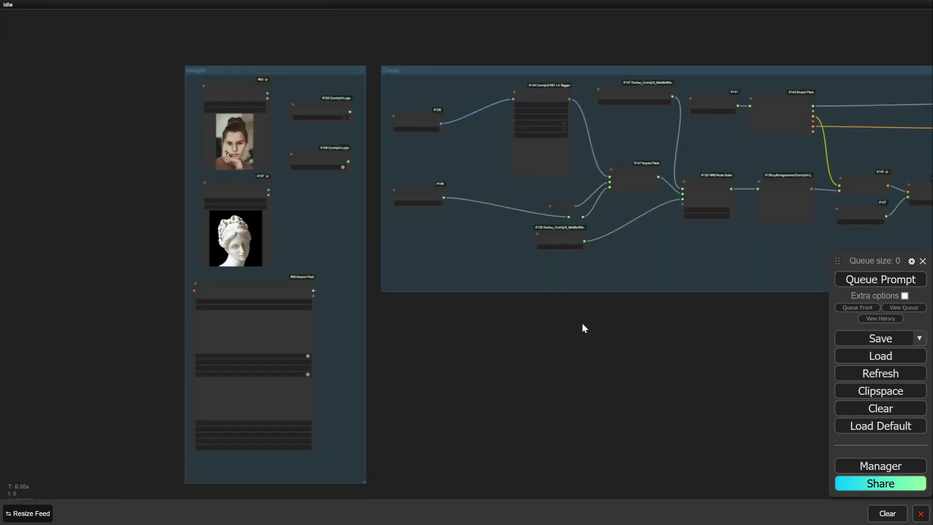
drag(687, 342, 267, 337)
scroll(719, 350, down, 2)
drag(719, 350, 258, 337)
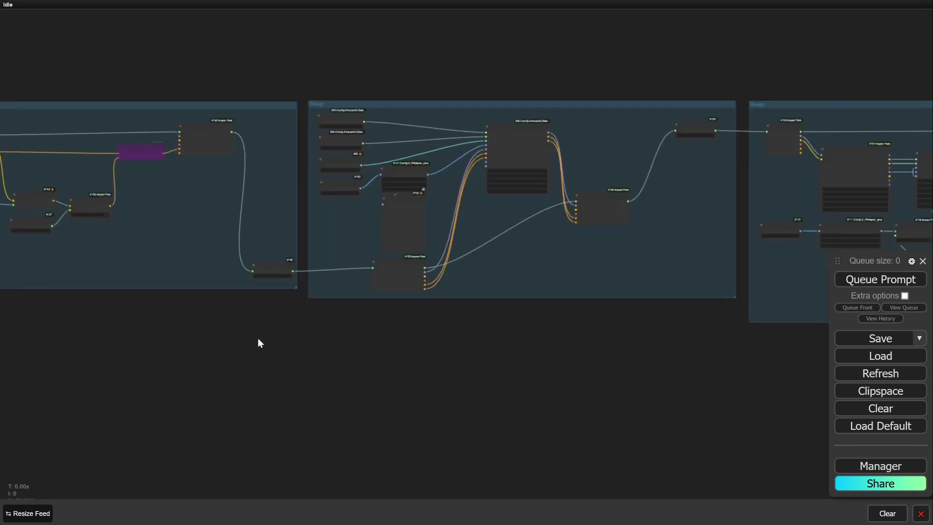
drag(558, 346, 486, 355)
scroll(400, 232, up, 4)
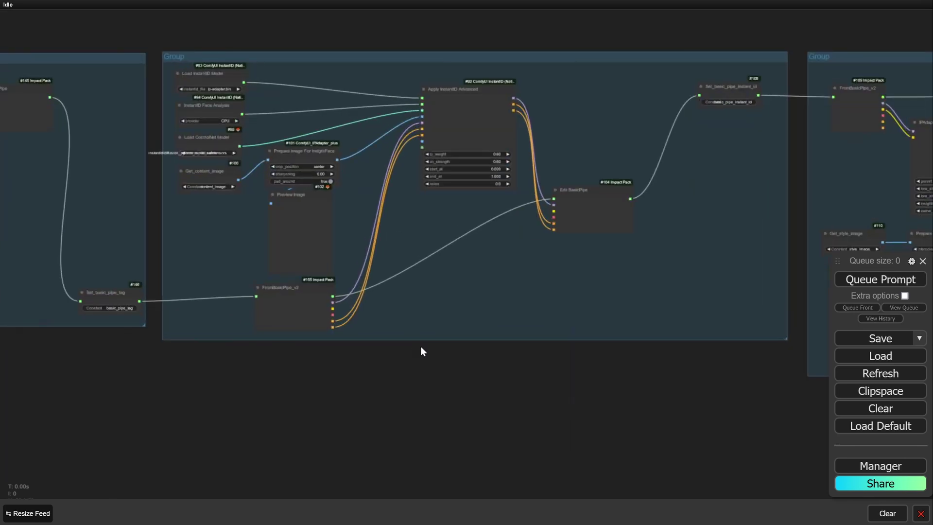
scroll(163, 396, down, 4)
drag(163, 397, 509, 379)
drag(209, 382, 548, 380)
scroll(328, 380, left, 2)
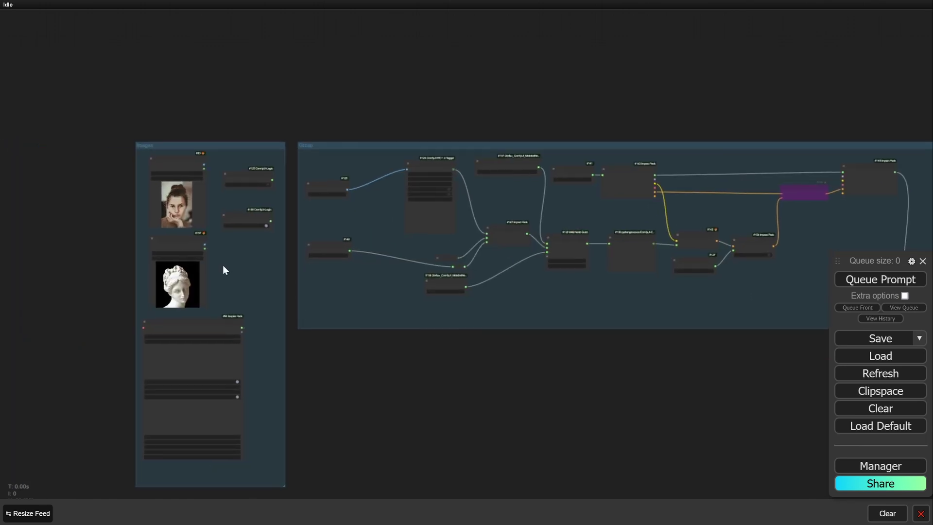
Examine the Apply IPAdapter switch and the IPAdapter group that receives the style image.
scroll(238, 273, up, 10)
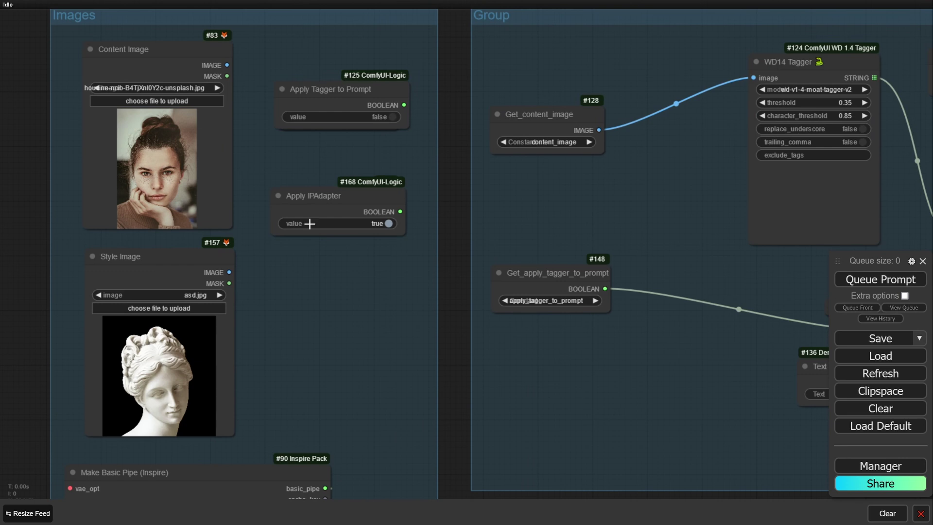
scroll(433, 288, down, 10)
drag(631, 404, 308, 362)
drag(716, 387, 256, 377)
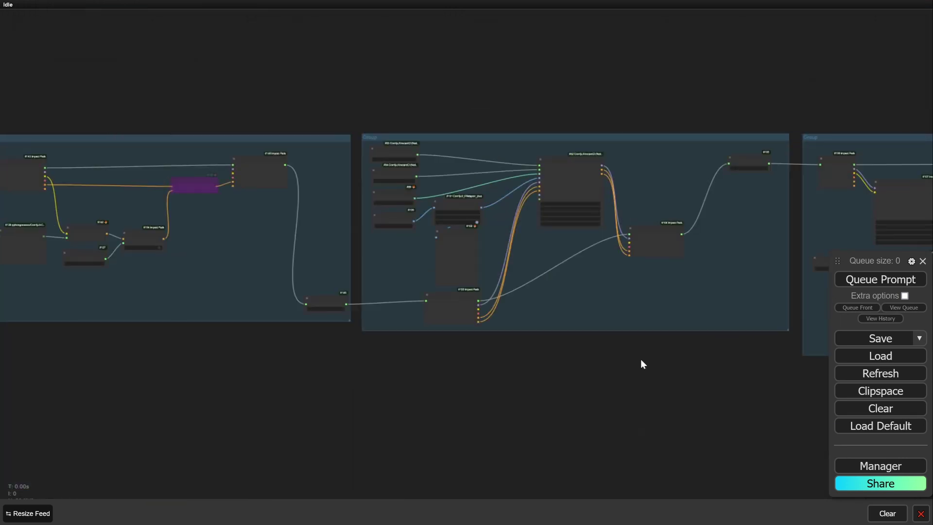
drag(641, 360, 291, 370)
scroll(566, 166, up, 4)
scroll(492, 232, up, 3)
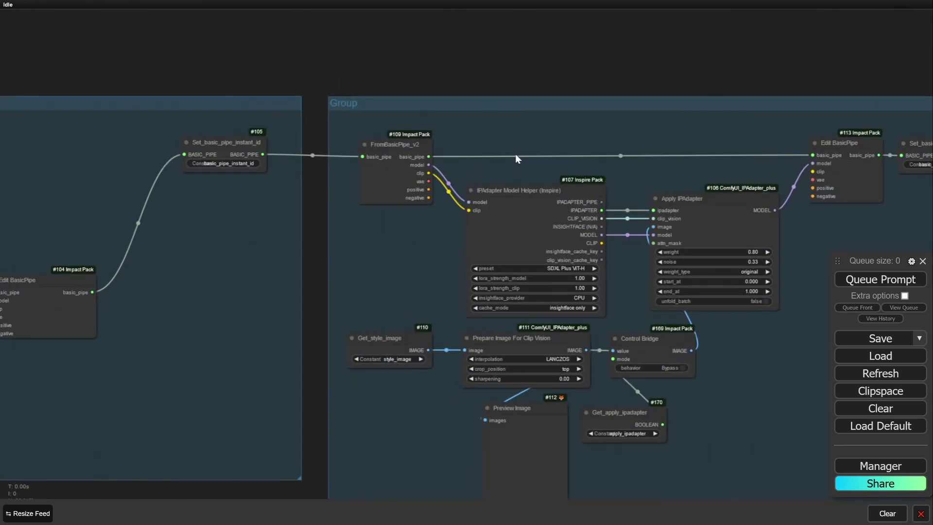
scroll(429, 36, down, 5)
scroll(402, 125, down, 3)
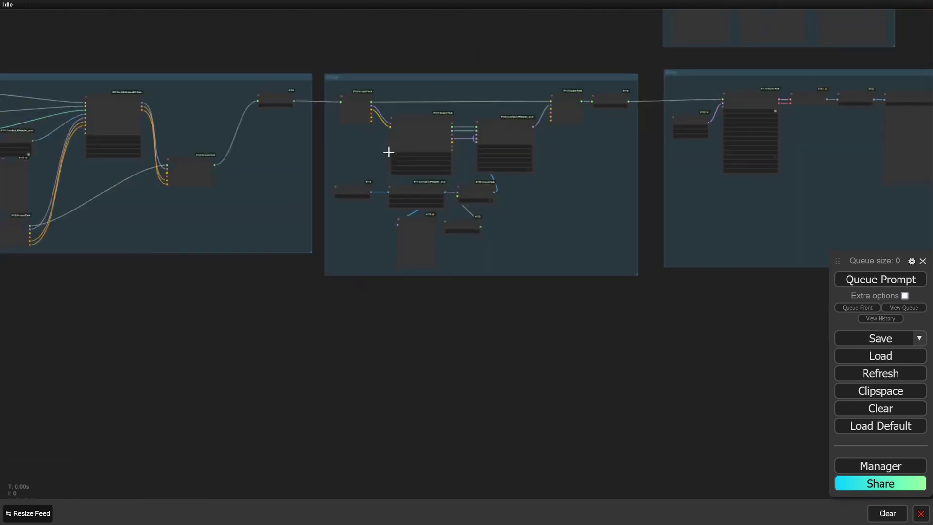
Examine the Style Image and Make Basic Pipe nodes, and follow the pipe through to the KSampler and Save Image nodes.
scroll(492, 335, left, 15)
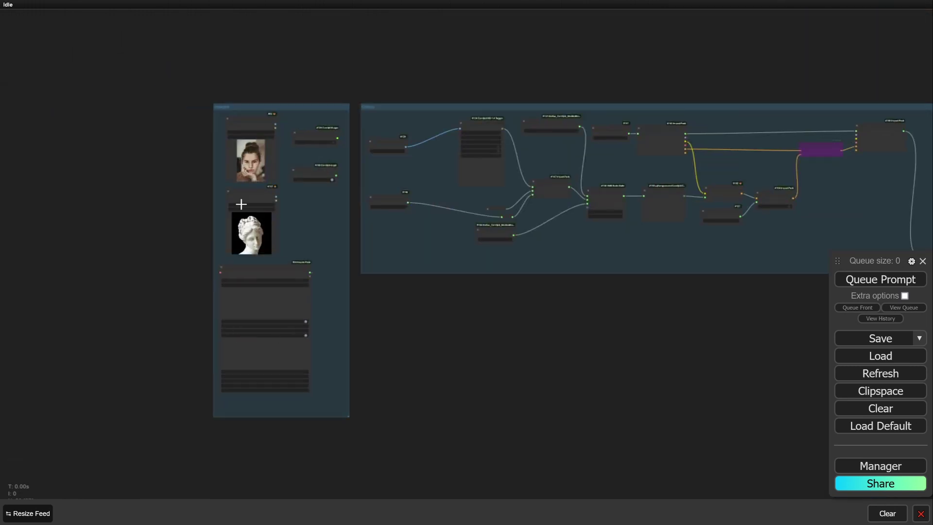
scroll(241, 256, up, 5)
scroll(241, 256, up, 3)
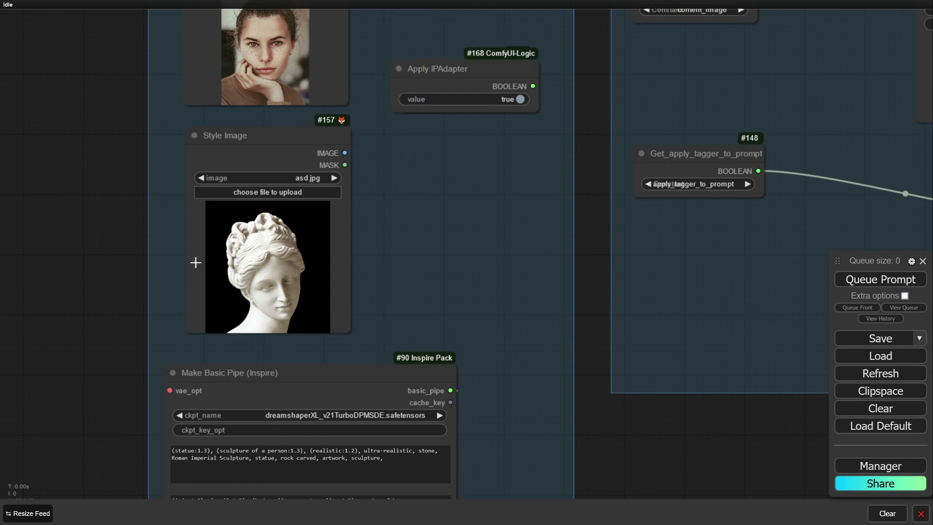
scroll(307, 308, down, 5)
drag(621, 395, 178, 335)
scroll(366, 336, down, 6)
drag(604, 380, 141, 347)
scroll(209, 344, down, 4)
drag(643, 340, 209, 324)
scroll(615, 202, up, 9)
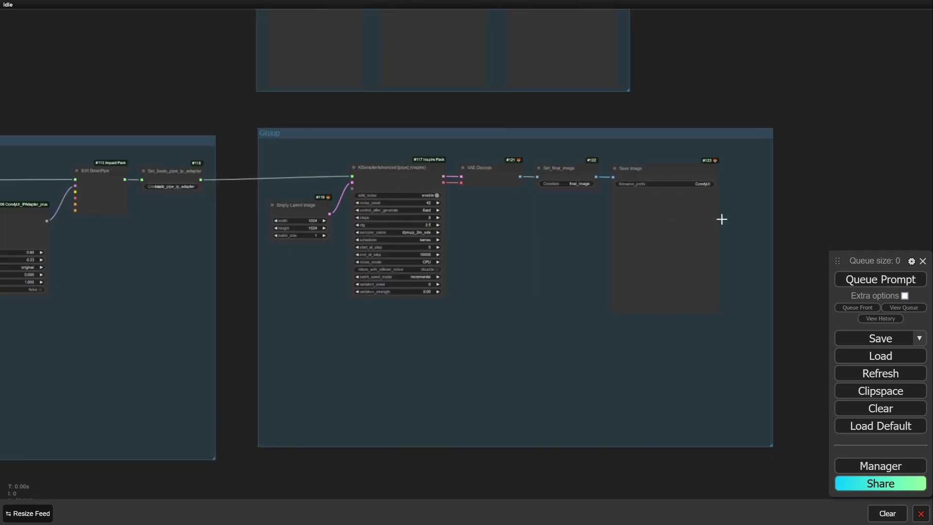
scroll(549, 270, down, 4)
scroll(302, 396, right, 8)
scroll(302, 395, up, 4)
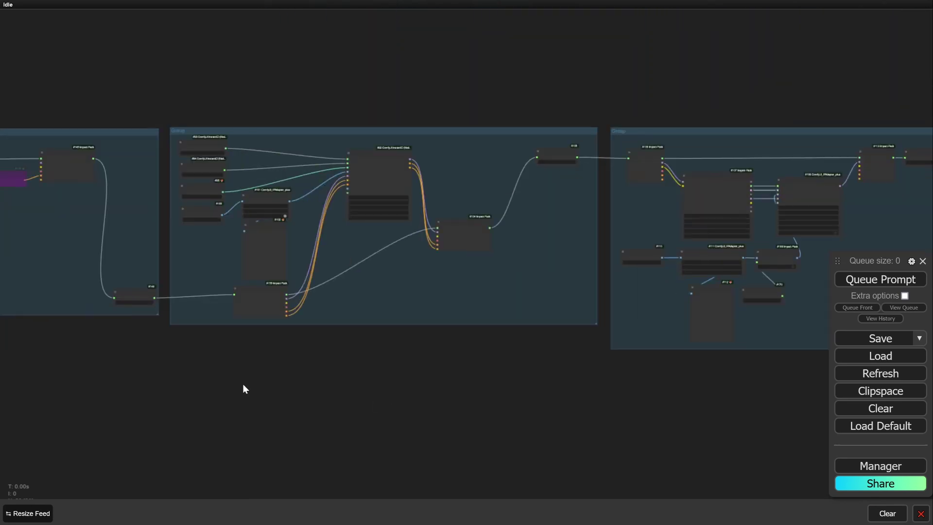
Queue the prompt to generate an image from the current content and style images with Apply IPAdapter enabled.
scroll(539, 360, down, 2)
scroll(294, 339, left, 10)
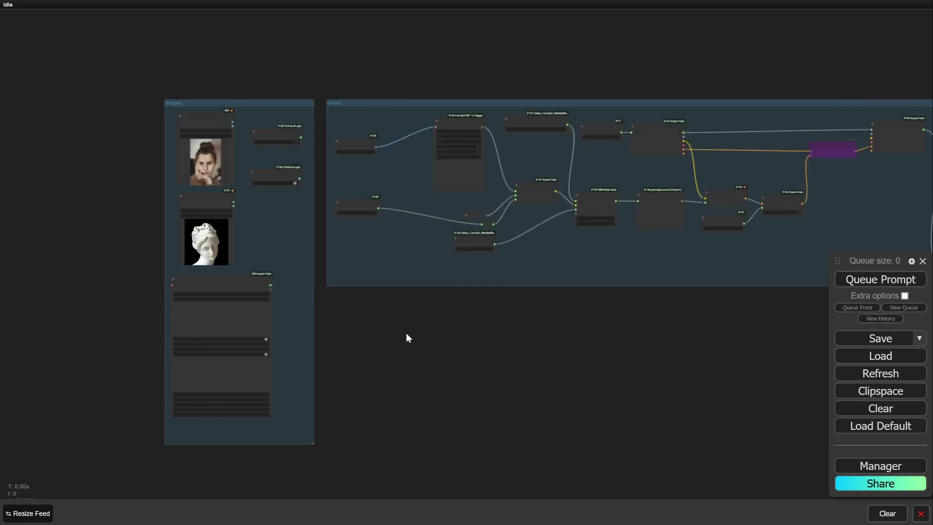
scroll(272, 229, up, 1)
scroll(287, 161, up, 6)
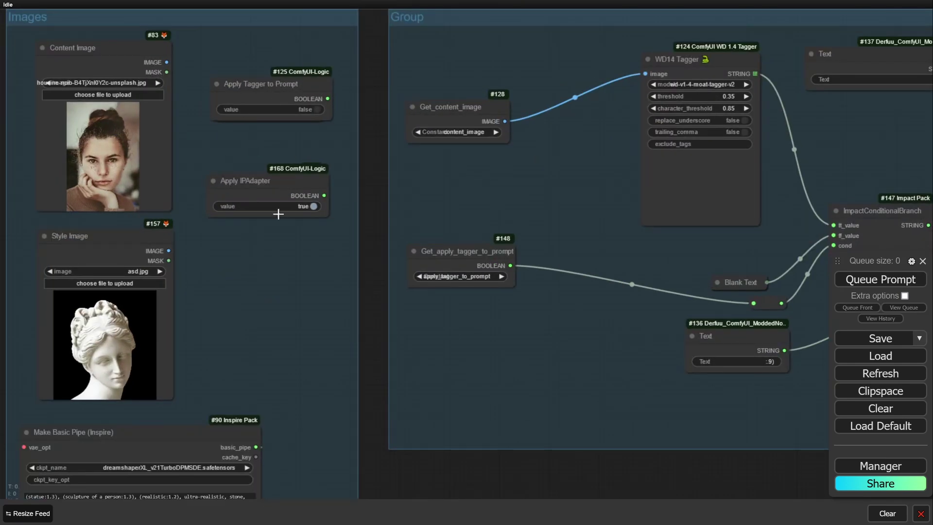
click(879, 284)
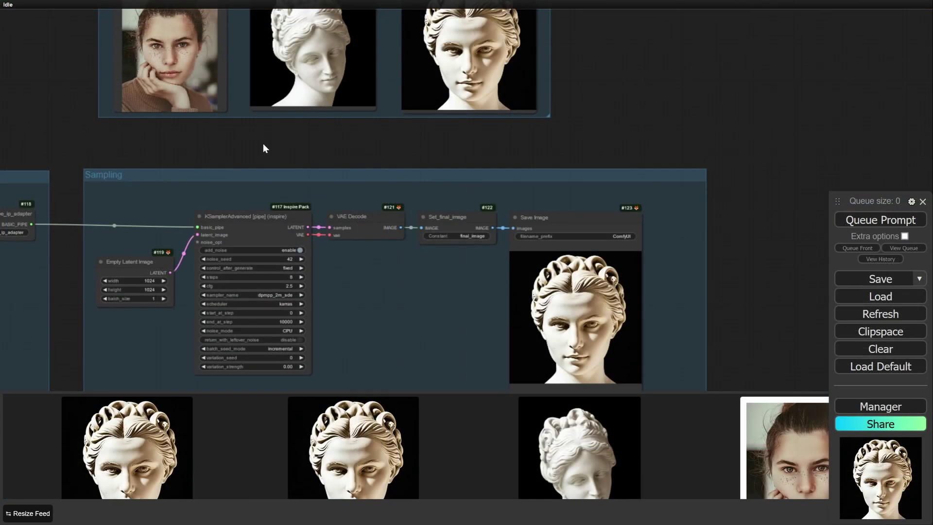
Compare the content, style and final image previews, and review the InstantID and IP Adapter groups that produced the result.
drag(263, 144, 348, 232)
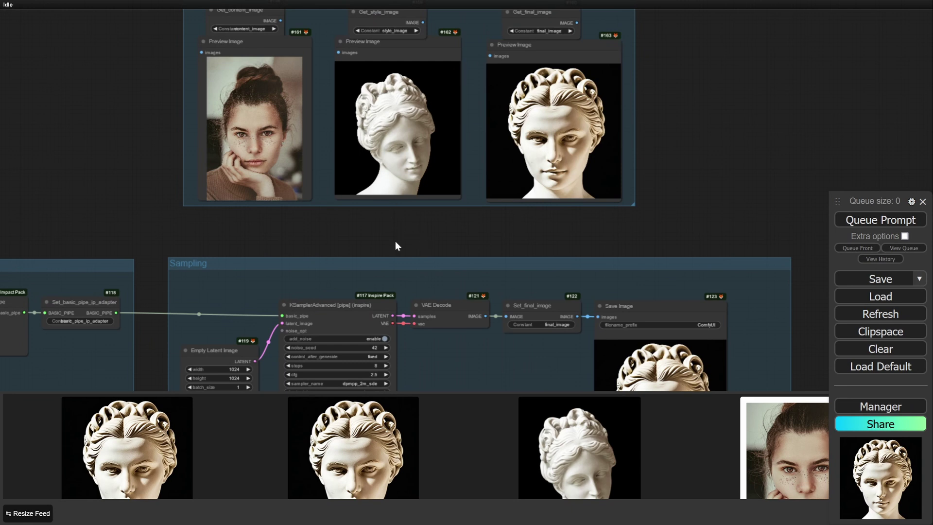
drag(414, 242, 619, 206)
scroll(168, 183, down, 4)
drag(137, 179, 407, 179)
drag(163, 187, 176, 187)
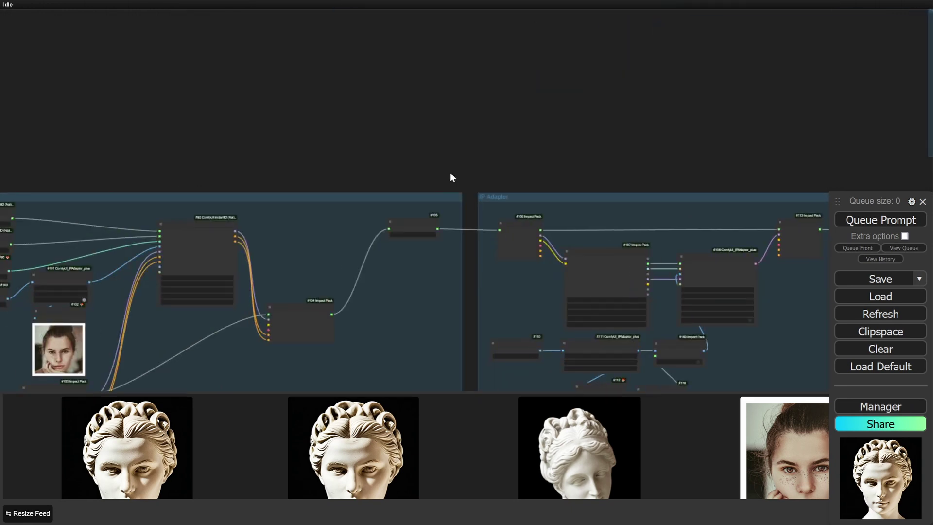
drag(450, 175, 573, 167)
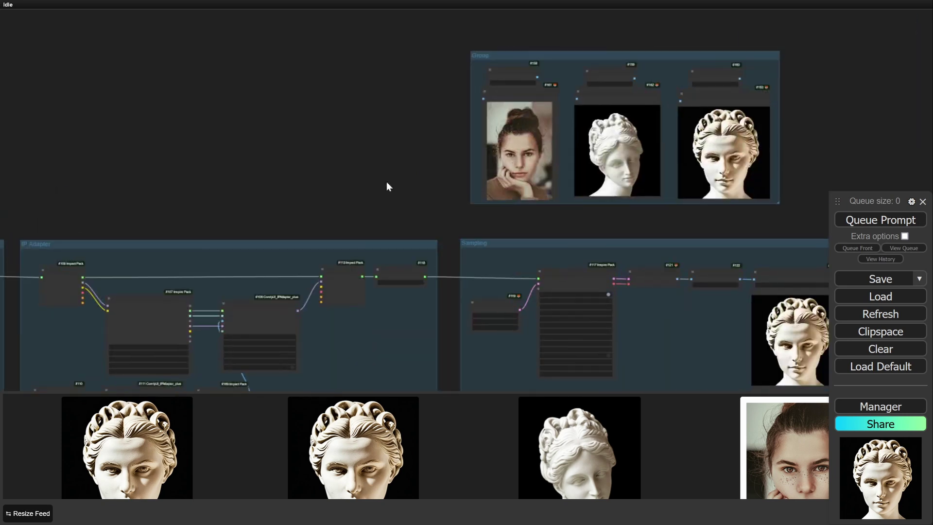
Inspect the content, style and final image previews up close in the group above Sampling.
drag(480, 232, 194, 241)
scroll(432, 144, up, 7)
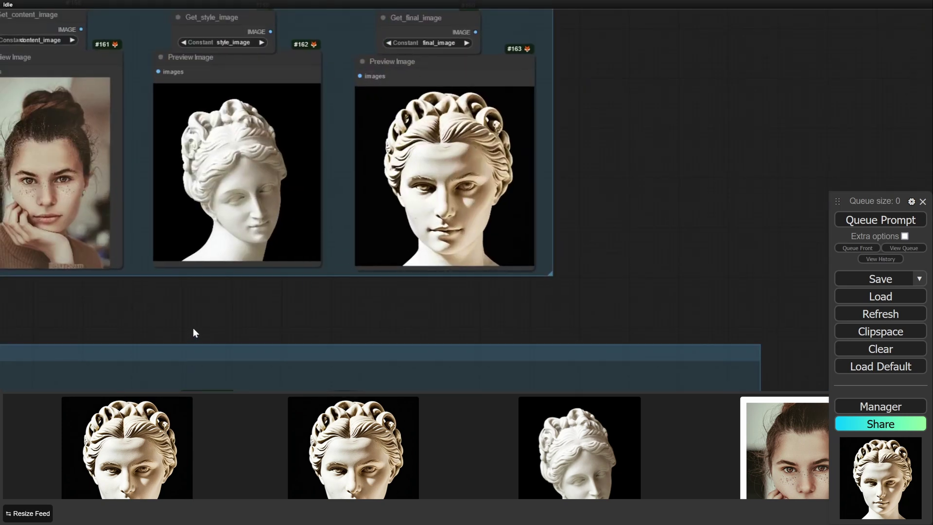
drag(185, 331, 236, 330)
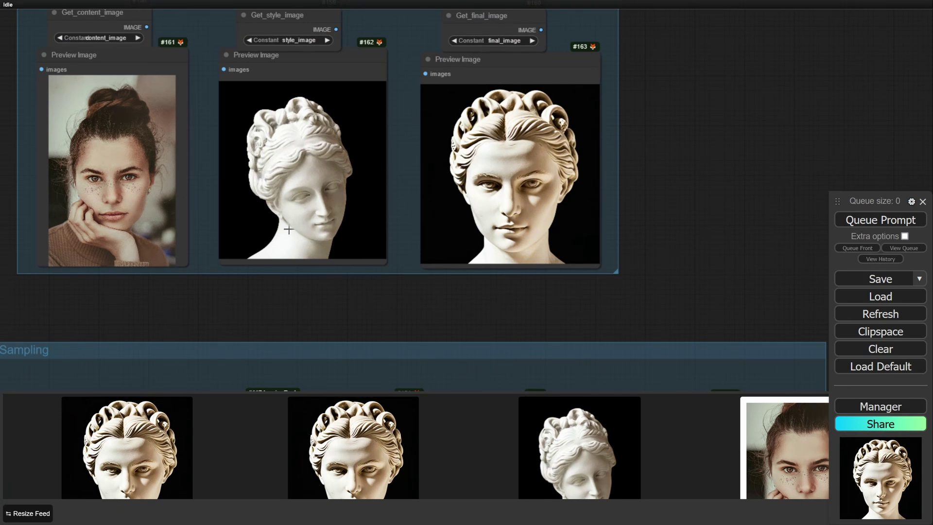
scroll(452, 223, down, 5)
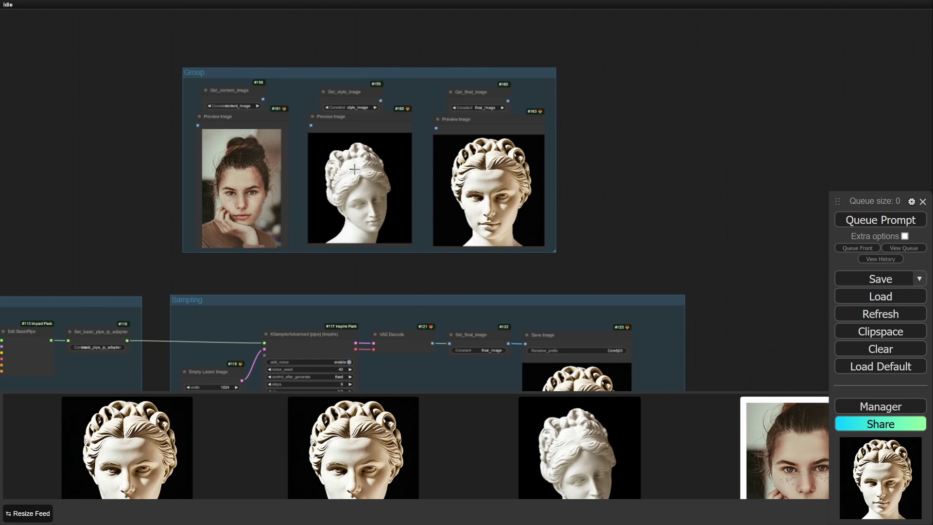
Examine the Apply IPAdapter node's settings in the IP Adapter group and compare them with the style and final image previews.
drag(86, 239, 488, 131)
drag(293, 158, 464, 82)
scroll(471, 253, up, 5)
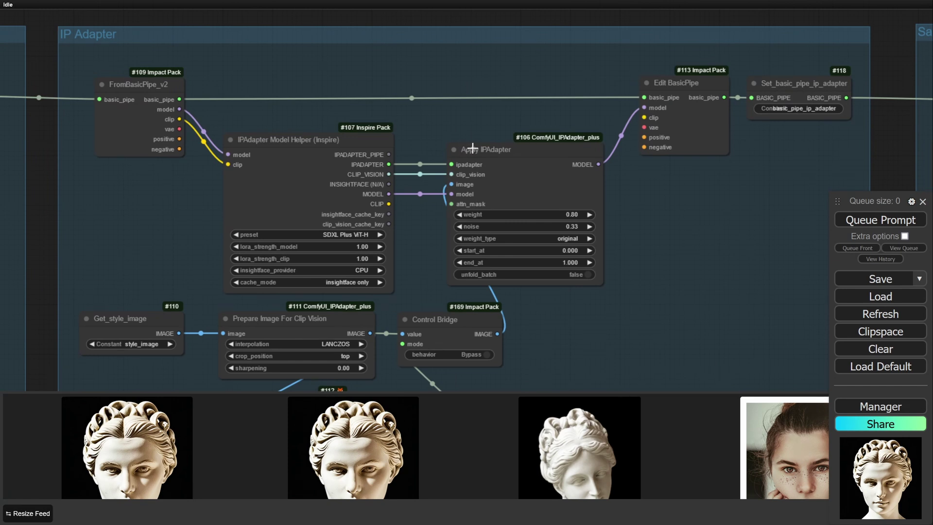
scroll(469, 148, down, 2)
drag(555, 35, 313, 243)
drag(471, 199, 159, 209)
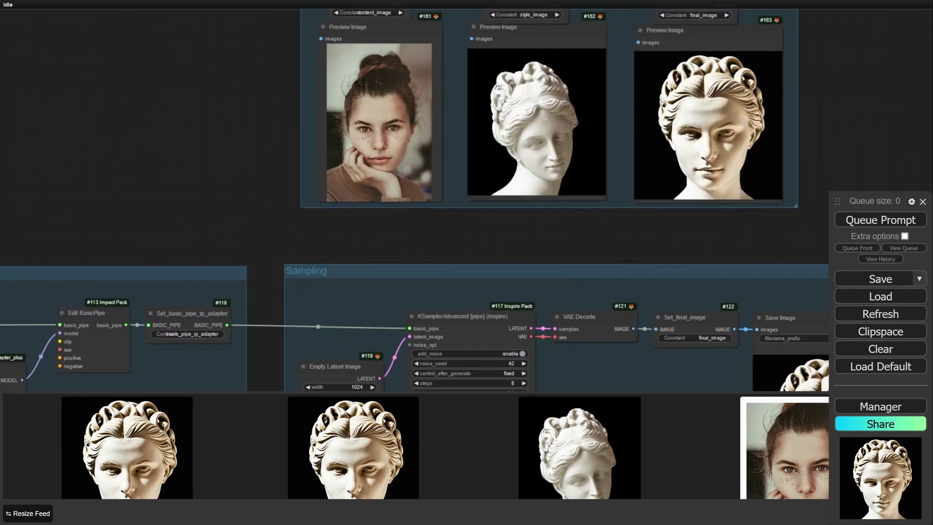
drag(311, 238, 515, 181)
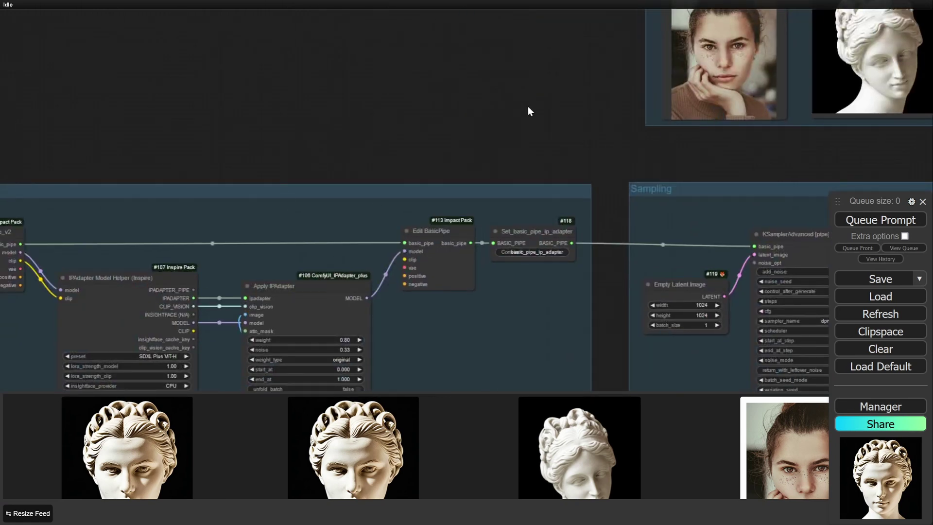
drag(534, 117, 286, 228)
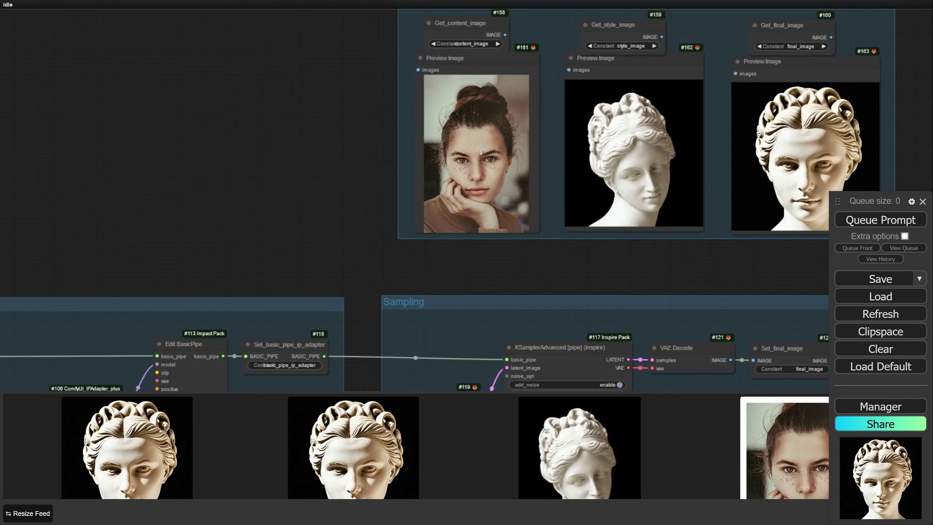
scroll(277, 193, down, 4)
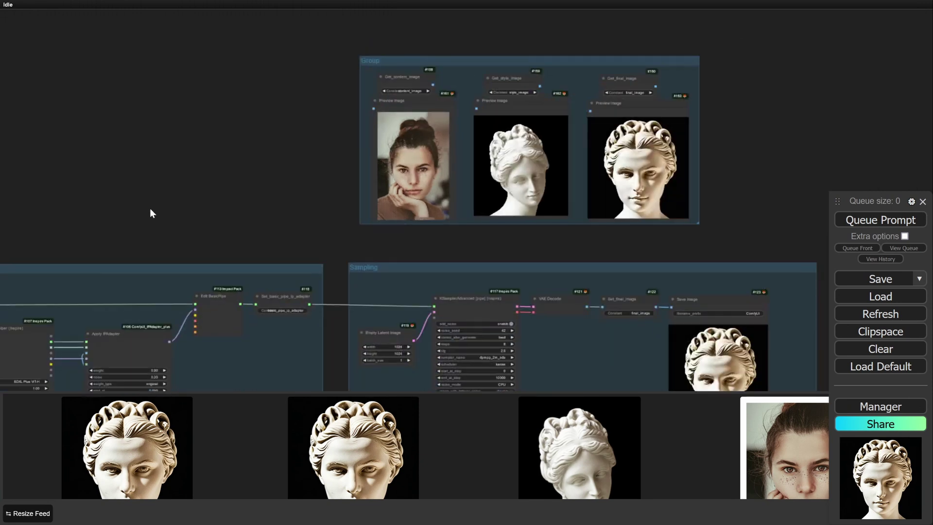
Review the Images group, including the tagger and IPAdapter switches, the style image and the Make Basic Pipe prompts.
drag(156, 209, 537, 135)
drag(176, 142, 644, 136)
drag(133, 139, 375, 104)
scroll(488, 173, up, 3)
scroll(488, 170, up, 2)
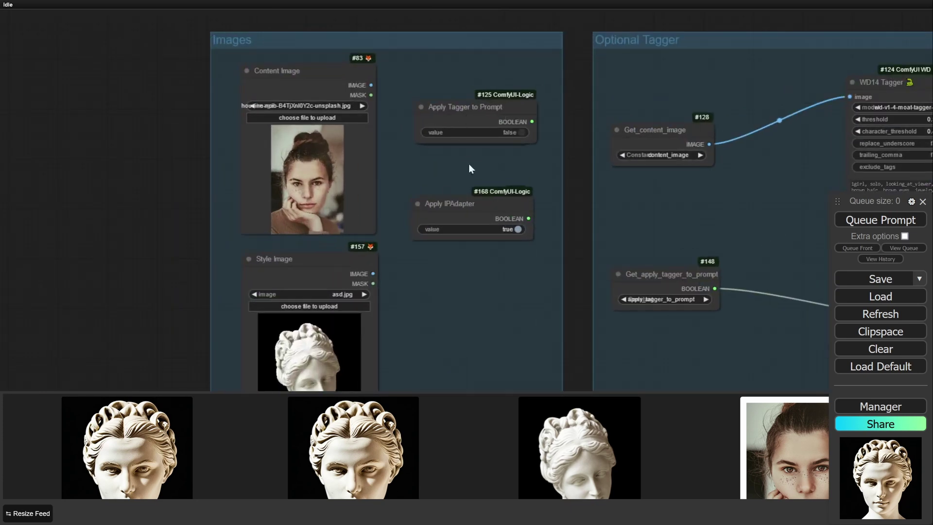
scroll(398, 182, down, 4)
drag(484, 331, 501, 149)
scroll(305, 262, up, 6)
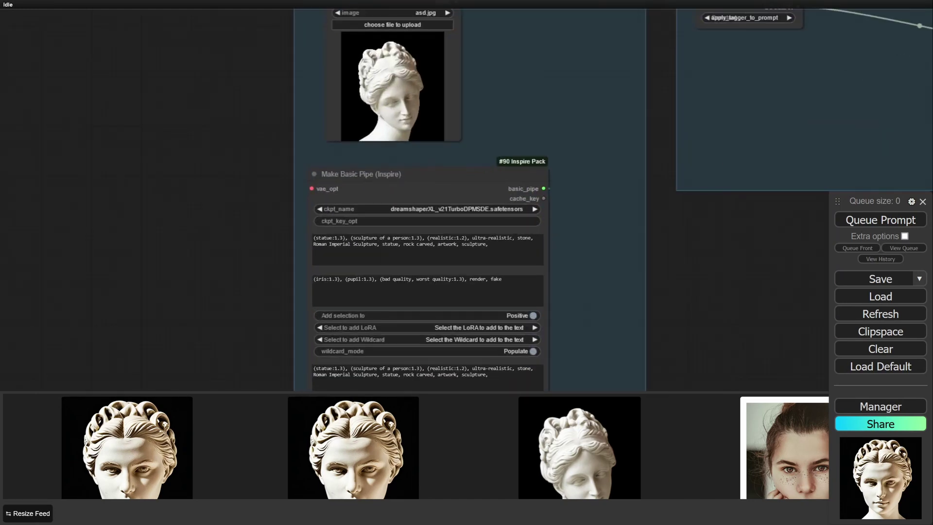
Examine the Apply InstantID Advanced weights and follow the pipe through the IP Adapter group to the Sampling group.
scroll(636, 251, down, 3)
drag(792, 270, 468, 294)
scroll(713, 328, down, 5)
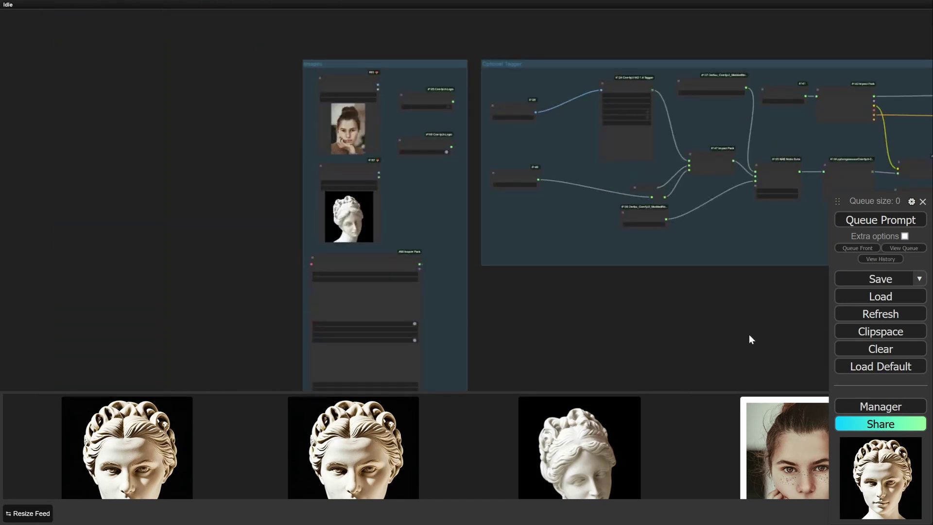
drag(745, 334, 251, 333)
drag(691, 348, 205, 404)
scroll(418, 167, up, 10)
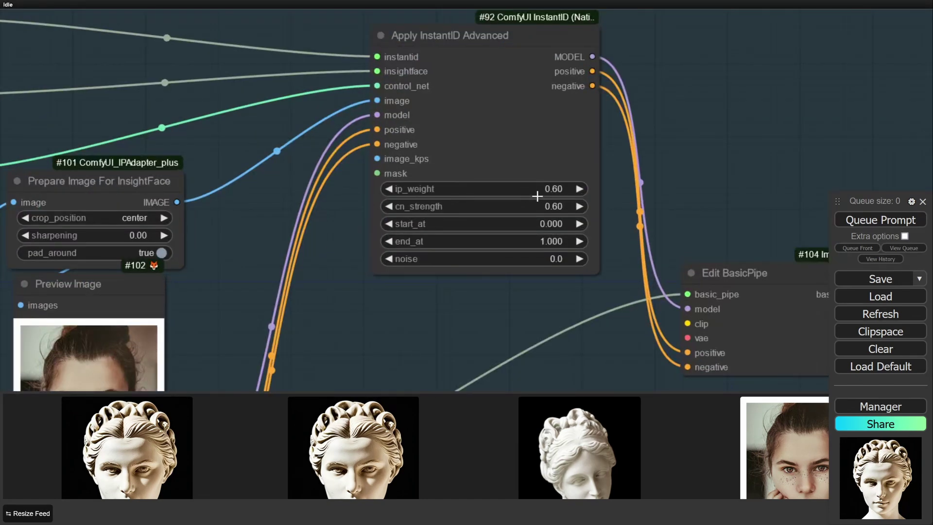
scroll(362, 206, down, 3)
scroll(398, 197, down, 3)
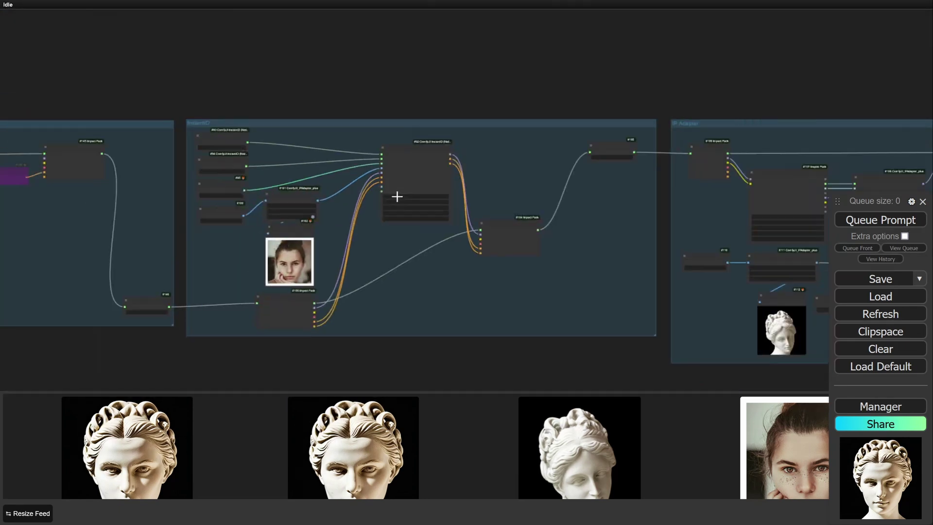
drag(624, 380, 267, 334)
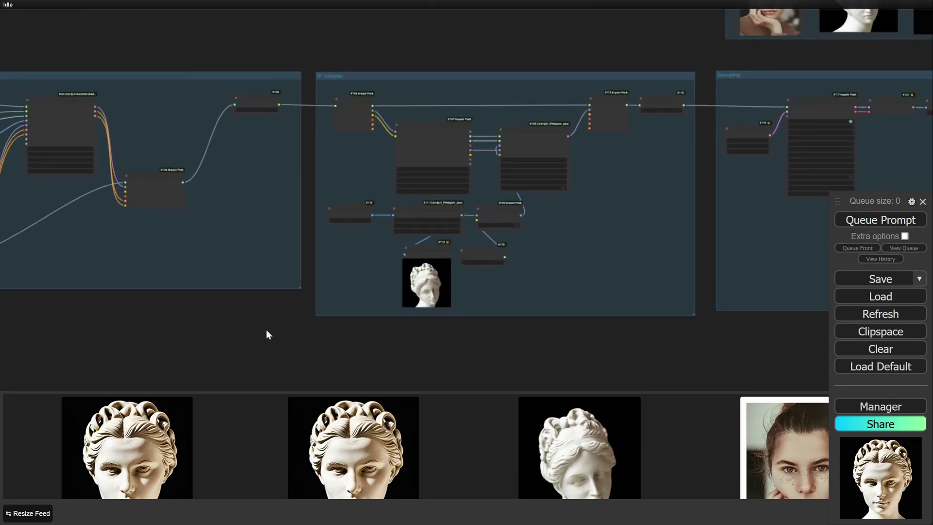
drag(771, 350, 364, 372)
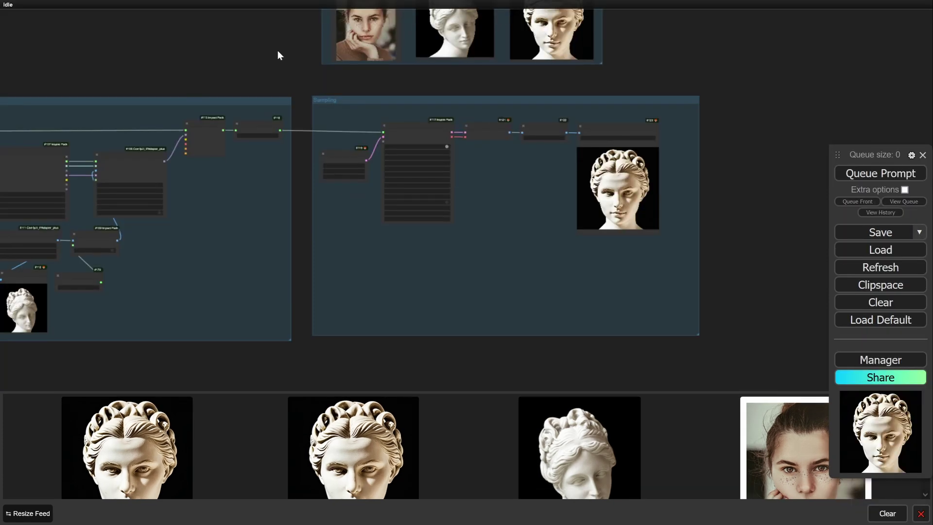
Compare the three image previews and check the IPAdapter Model Helper and Apply IPAdapter nodes.
drag(279, 51, 261, 236)
scroll(431, 199, up, 4)
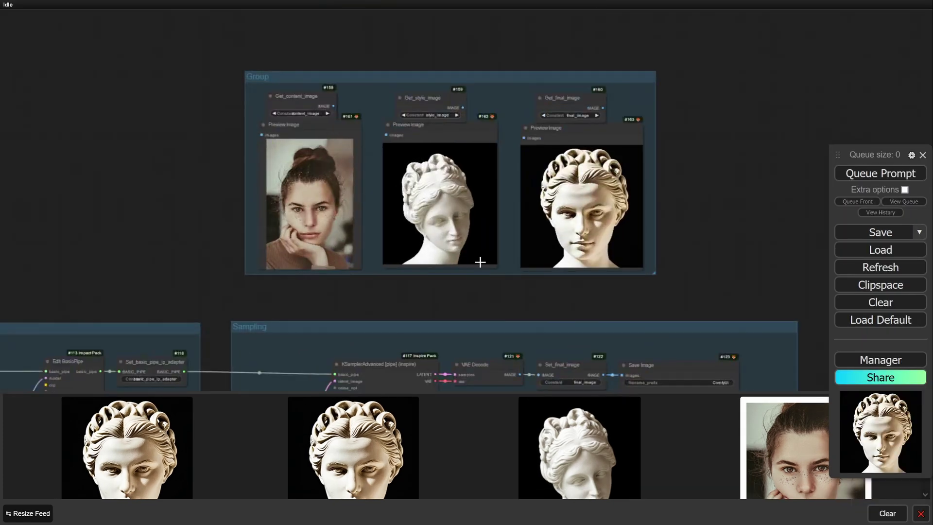
scroll(109, 299, down, 4)
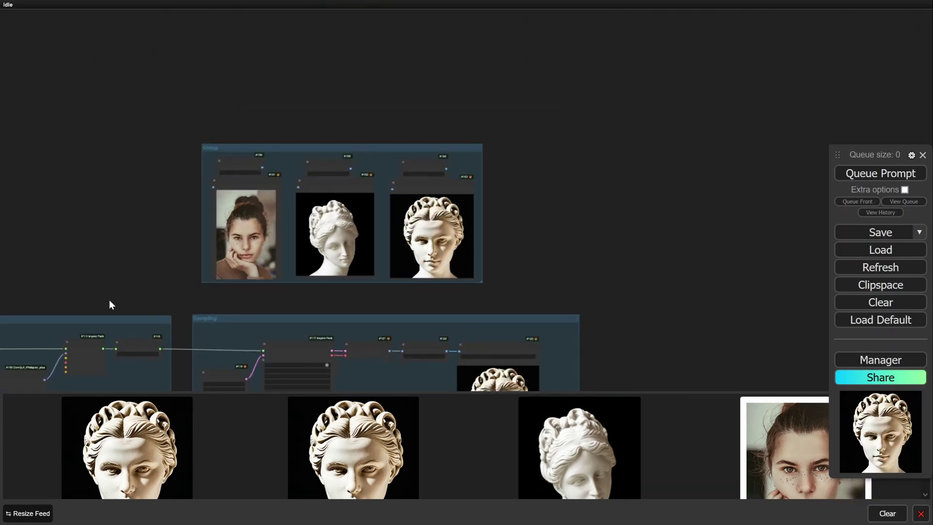
drag(103, 293, 340, 162)
scroll(401, 346, up, 3)
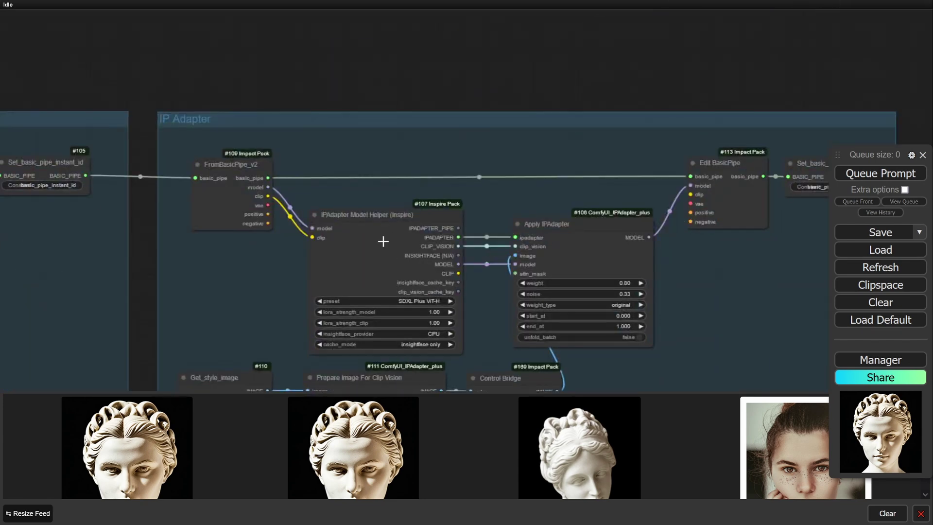
Review the InstantID group's face and ControlNet nodes, and return to the content, style and final image previews.
scroll(432, 142, down, 4)
drag(231, 71, 757, 77)
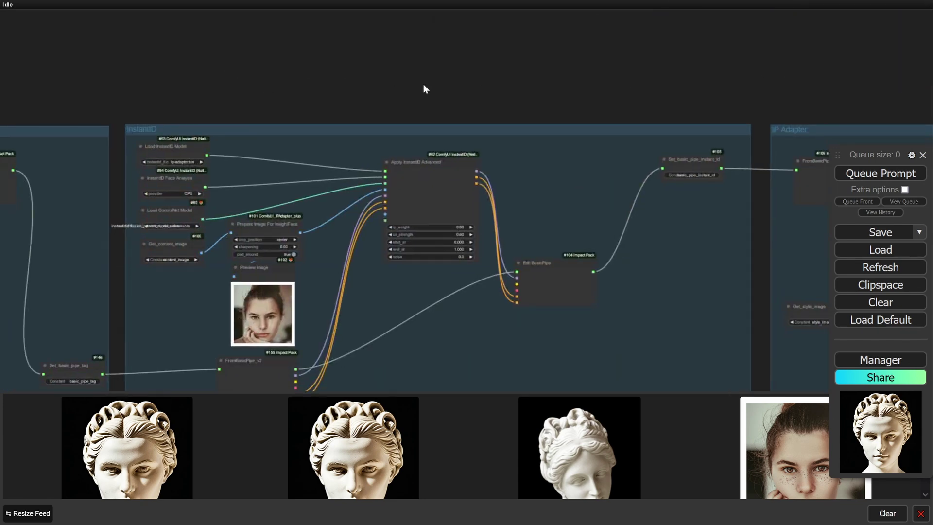
scroll(424, 88, up, 3)
scroll(497, 101, down, 2)
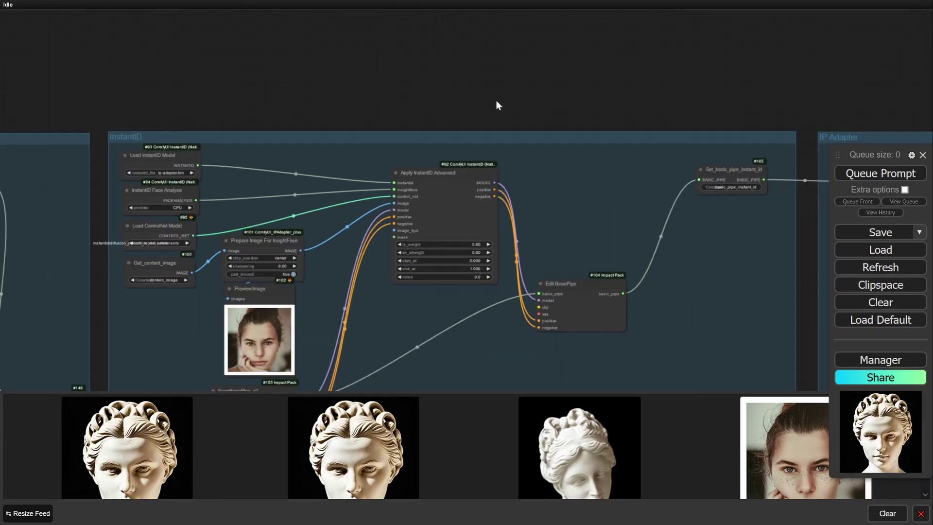
scroll(496, 101, down, 3)
drag(496, 101, 278, 117)
scroll(640, 123, down, 2)
drag(640, 123, 1, 253)
scroll(345, 197, up, 3)
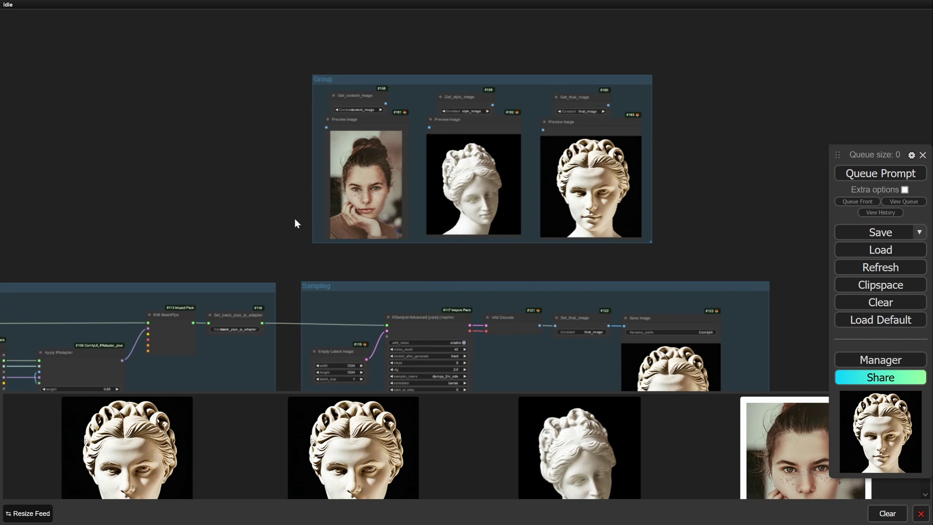